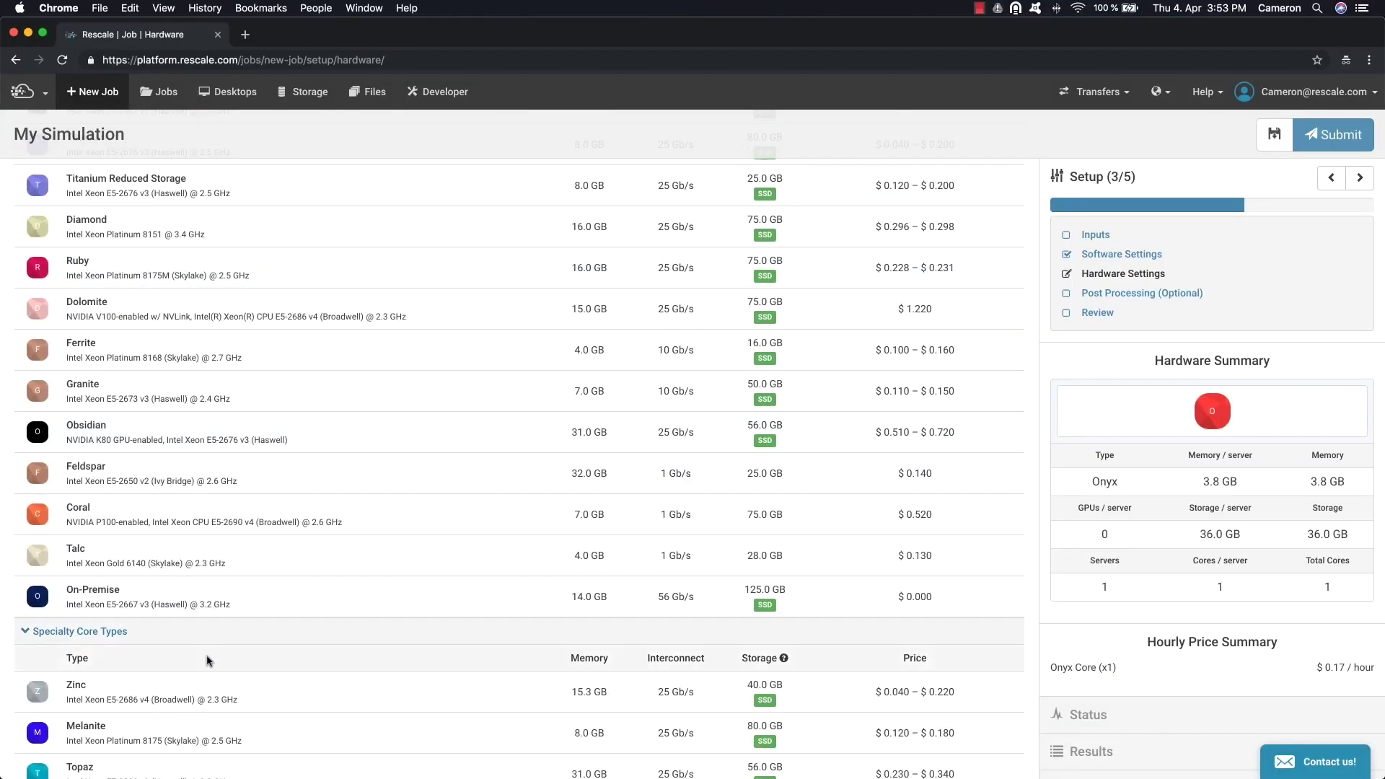
pyautogui.scroll(-4, 207, 657)
pyautogui.scroll(-4, 209, 659)
pyautogui.scroll(-3, 208, 660)
pyautogui.scroll(-2, 206, 660)
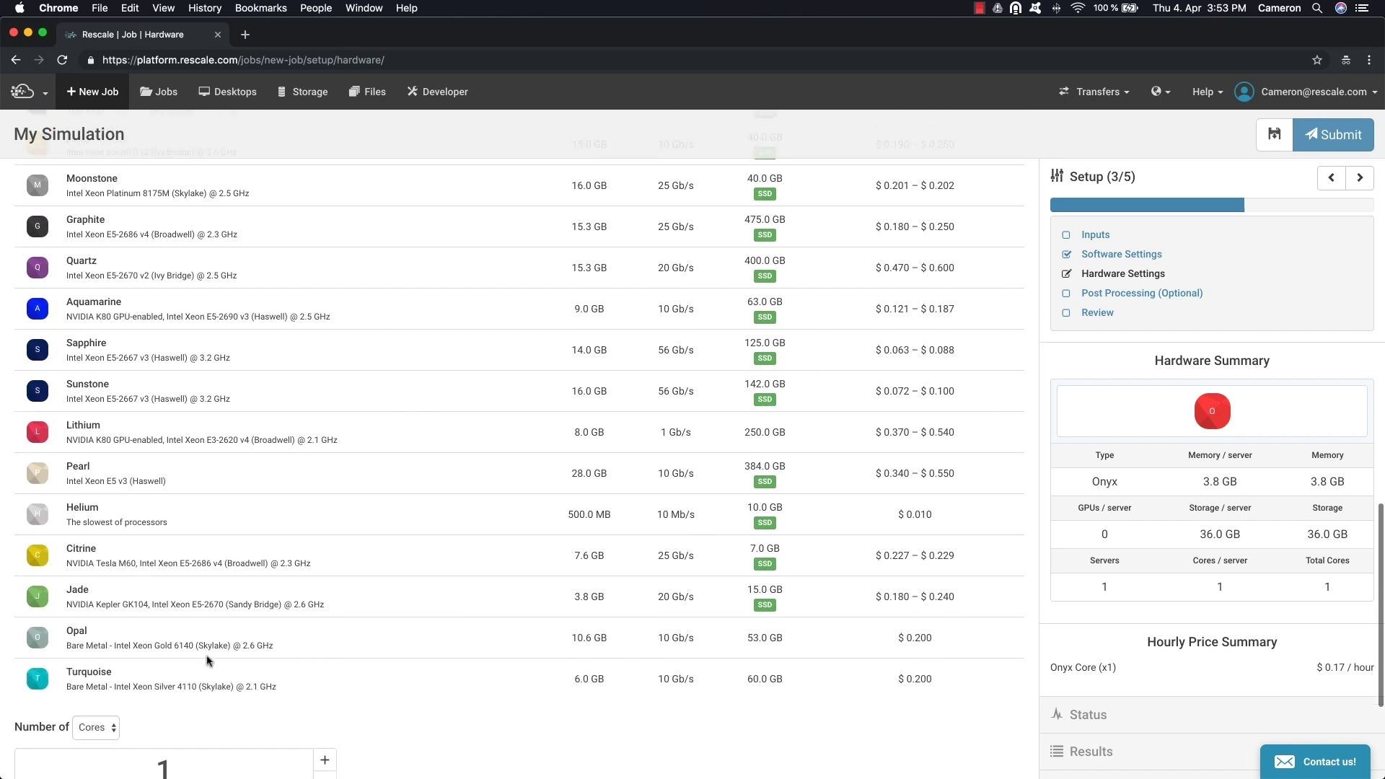
pyautogui.scroll(-3, 207, 658)
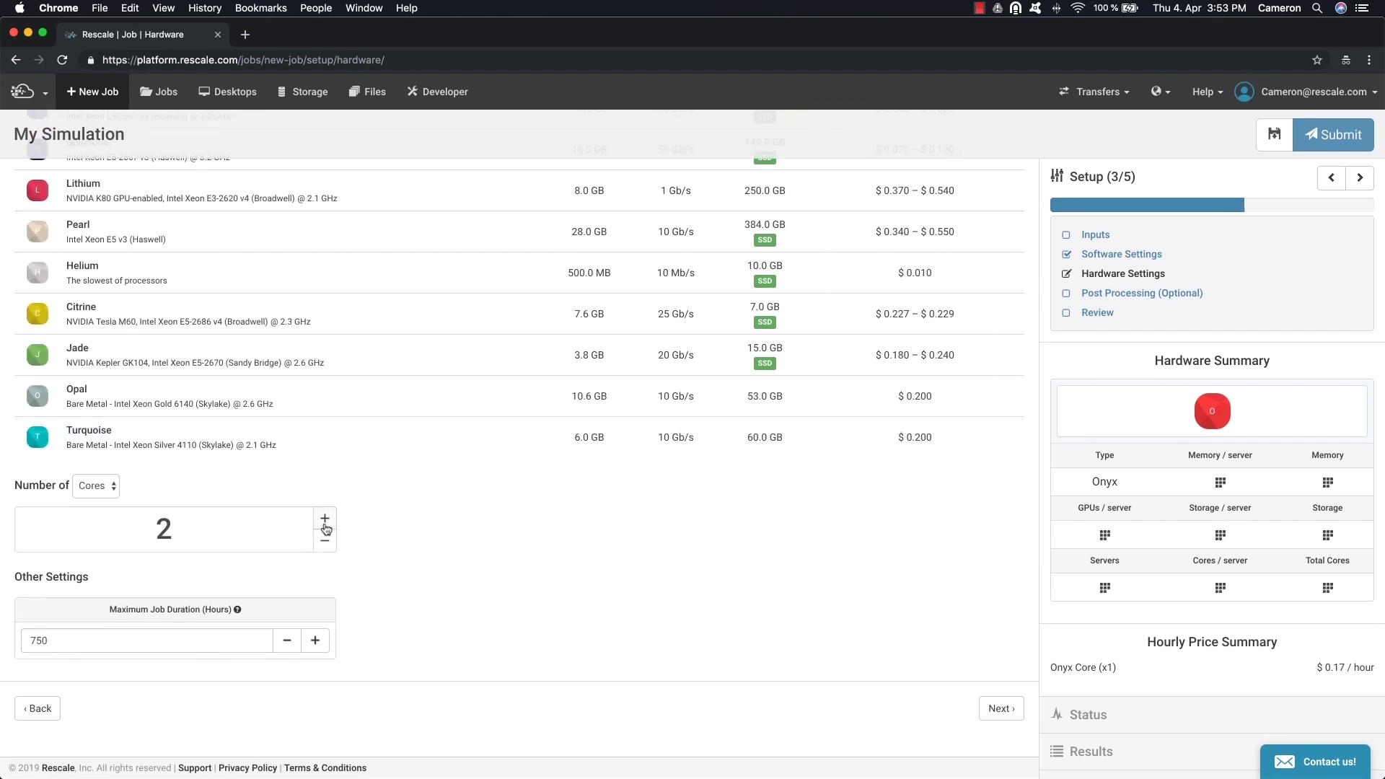
# Step: Raise the job's core count to 378 Onyx cores across 21 servers
pyautogui.click(324, 524)
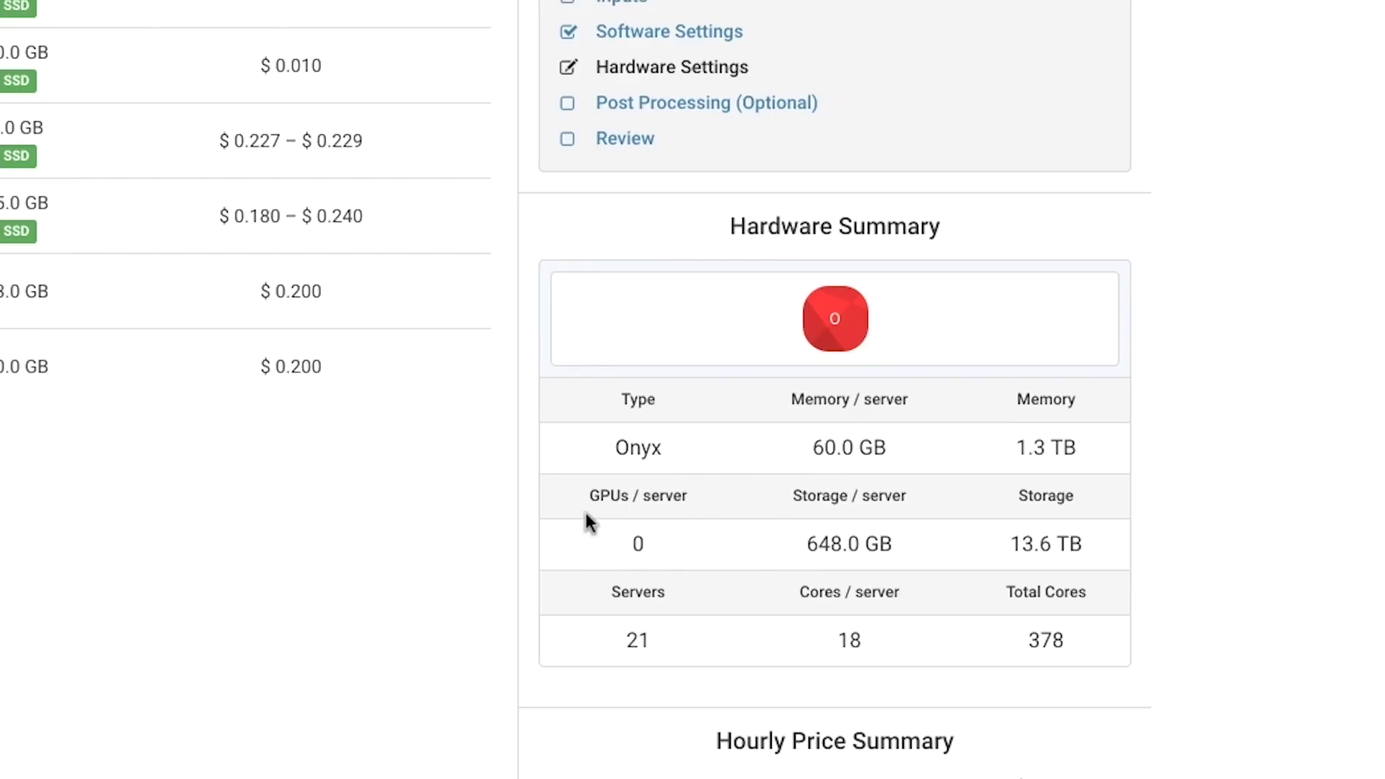
pyautogui.scroll(-2, 770, 549)
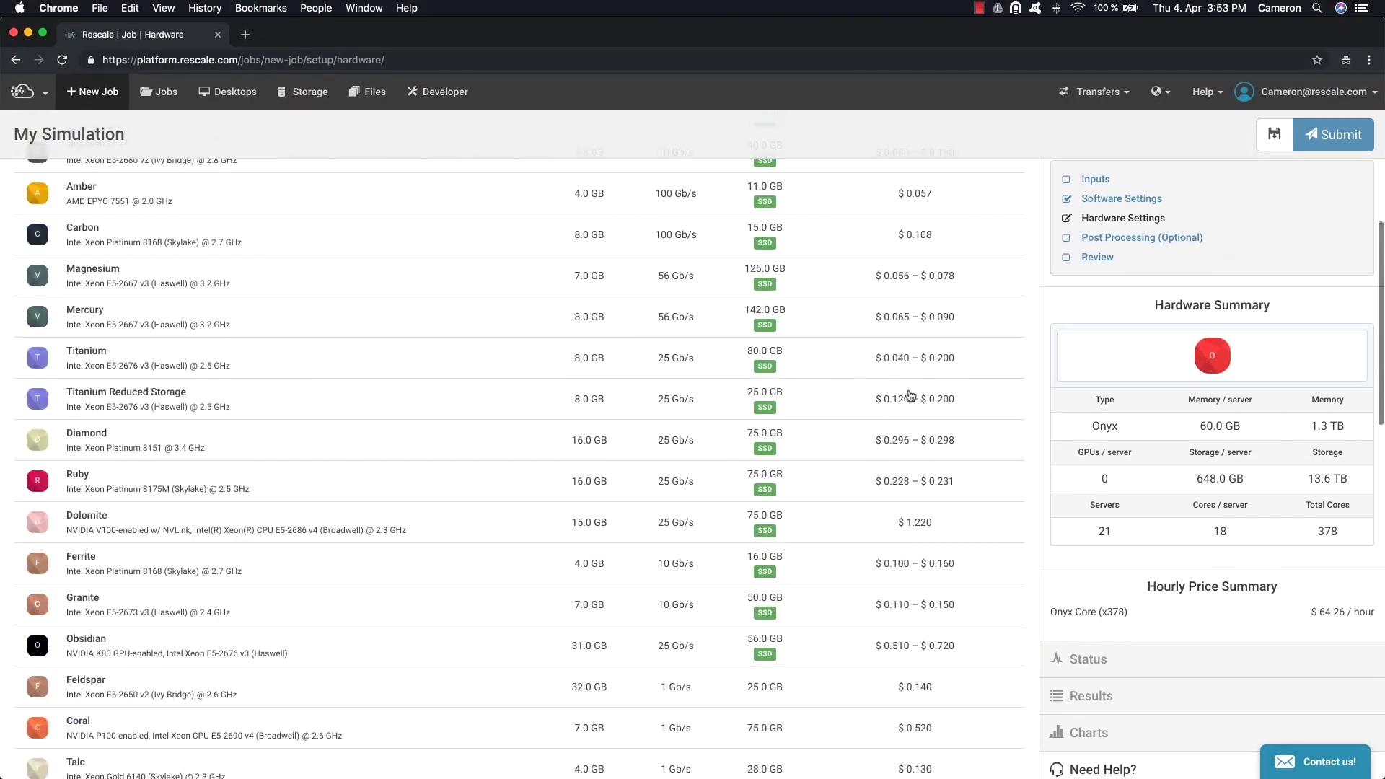
pyautogui.scroll(5, 879, 549)
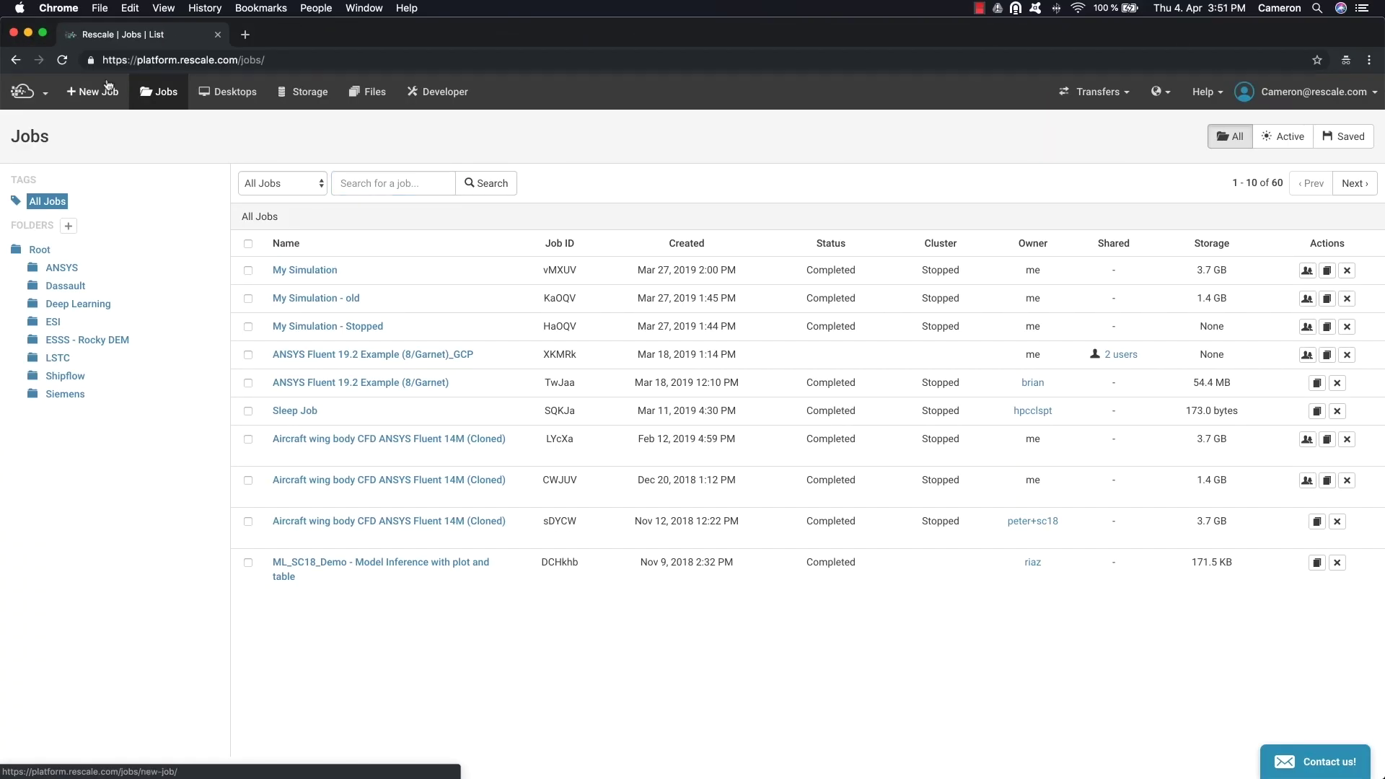
# Step: Start a new job from the Jobs page
pyautogui.click(107, 87)
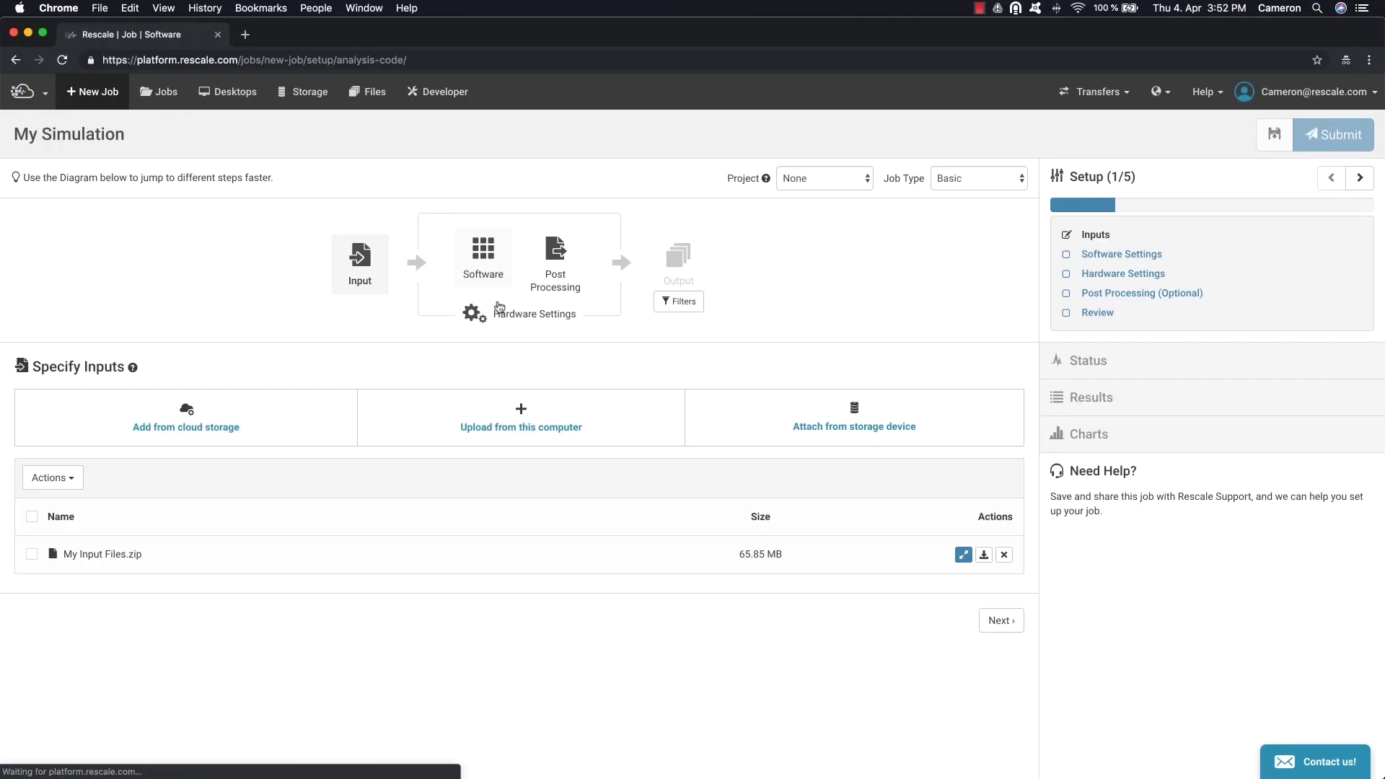
pyautogui.scroll(-2, 442, 516)
pyautogui.scroll(-2, 442, 515)
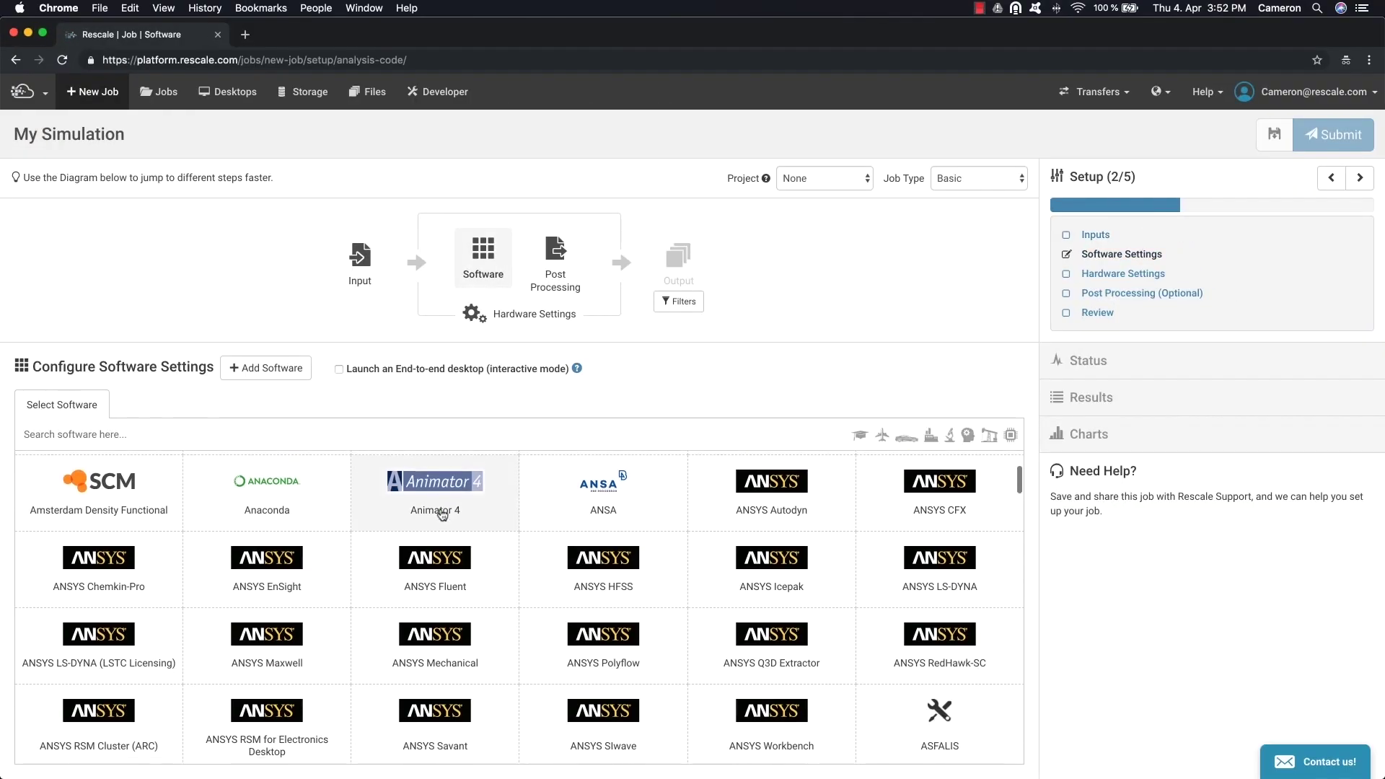
pyautogui.scroll(-5, 442, 515)
pyautogui.scroll(-3, 441, 515)
pyautogui.scroll(-3, 441, 516)
pyautogui.scroll(-4, 442, 515)
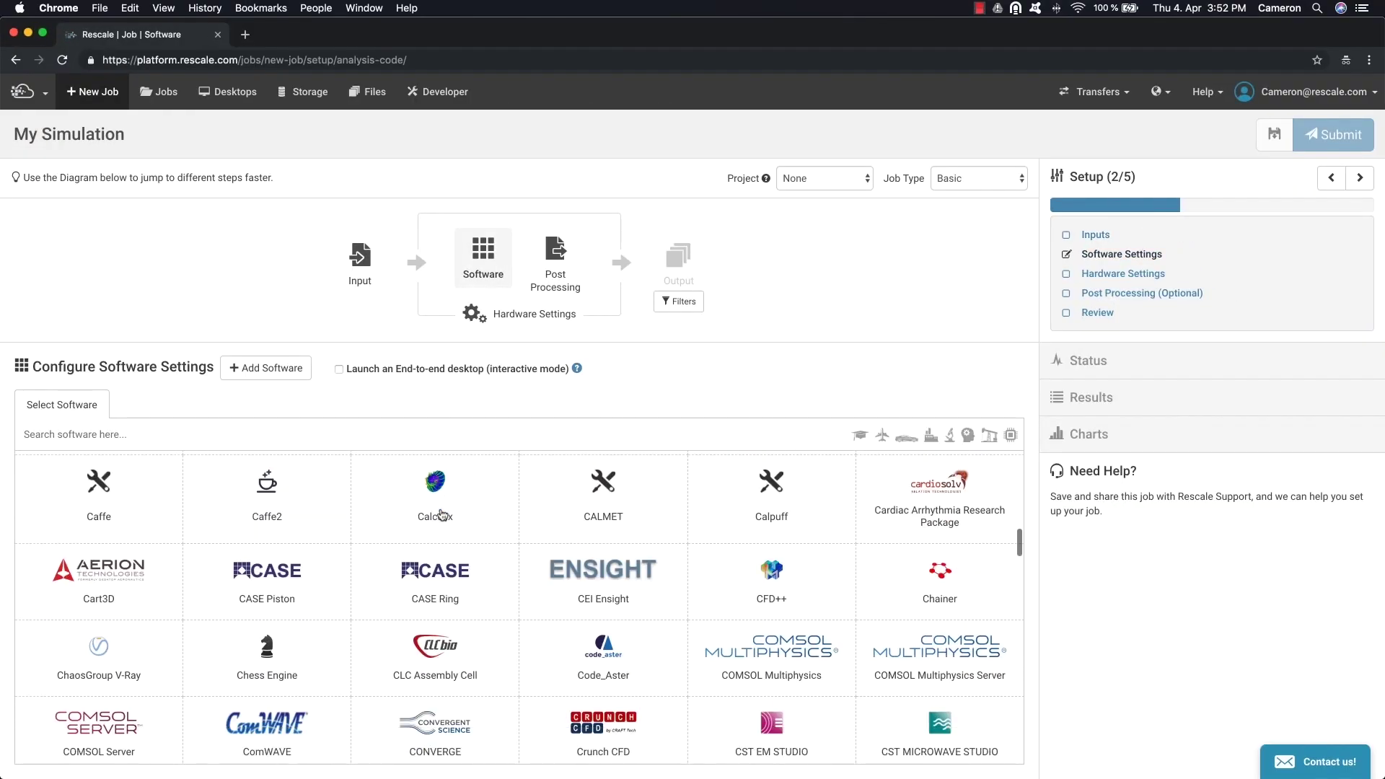
pyautogui.scroll(-4, 442, 515)
pyautogui.scroll(-3, 443, 515)
pyautogui.scroll(-3, 443, 515)
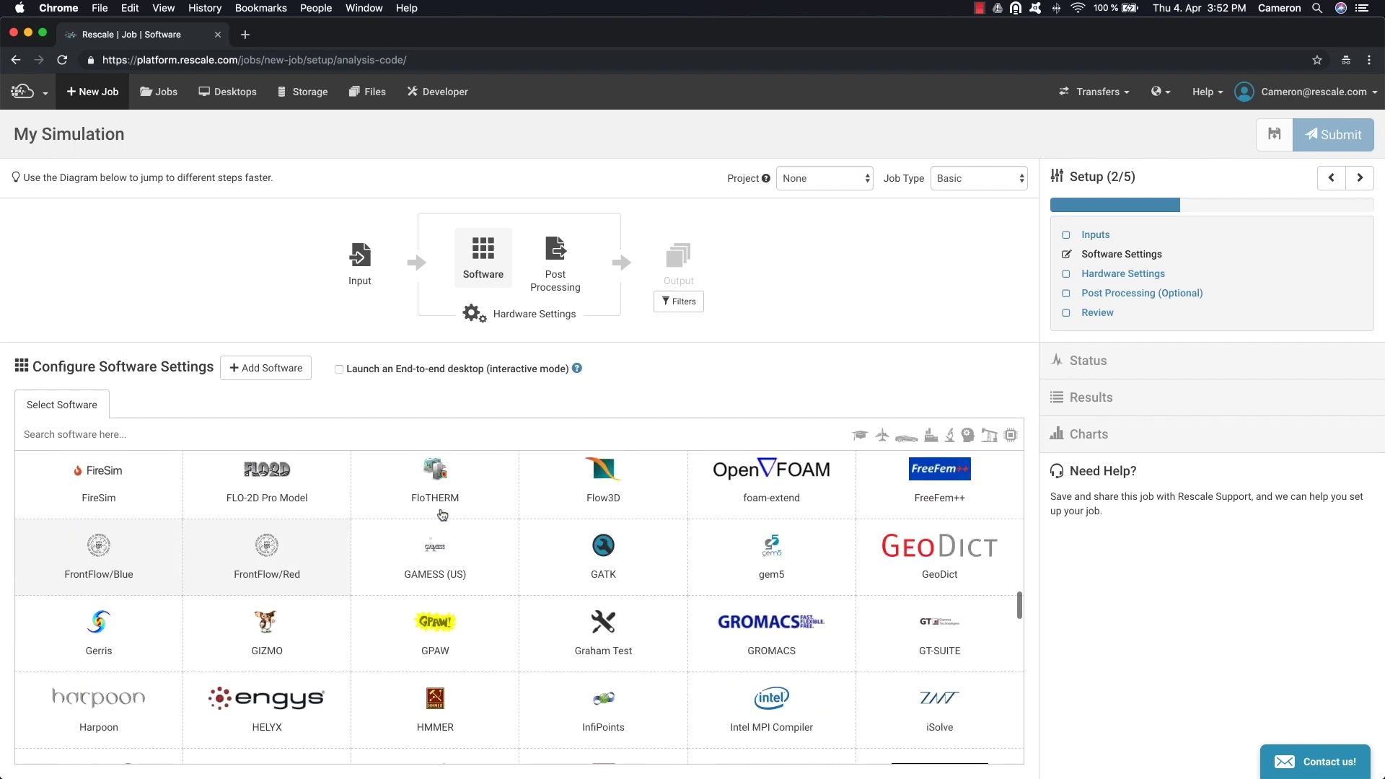
pyautogui.scroll(-5, 419, 577)
pyautogui.scroll(-5, 401, 653)
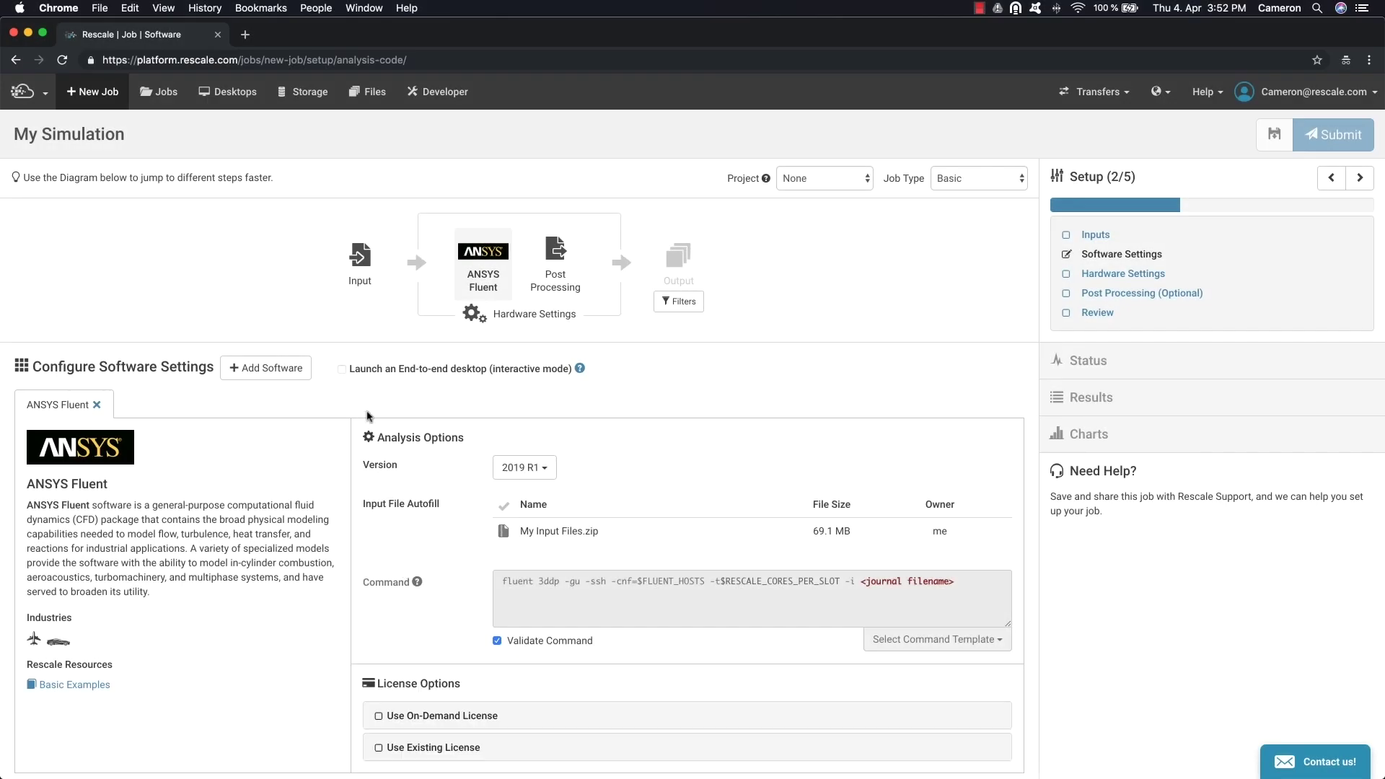
pyautogui.scroll(-2, 558, 653)
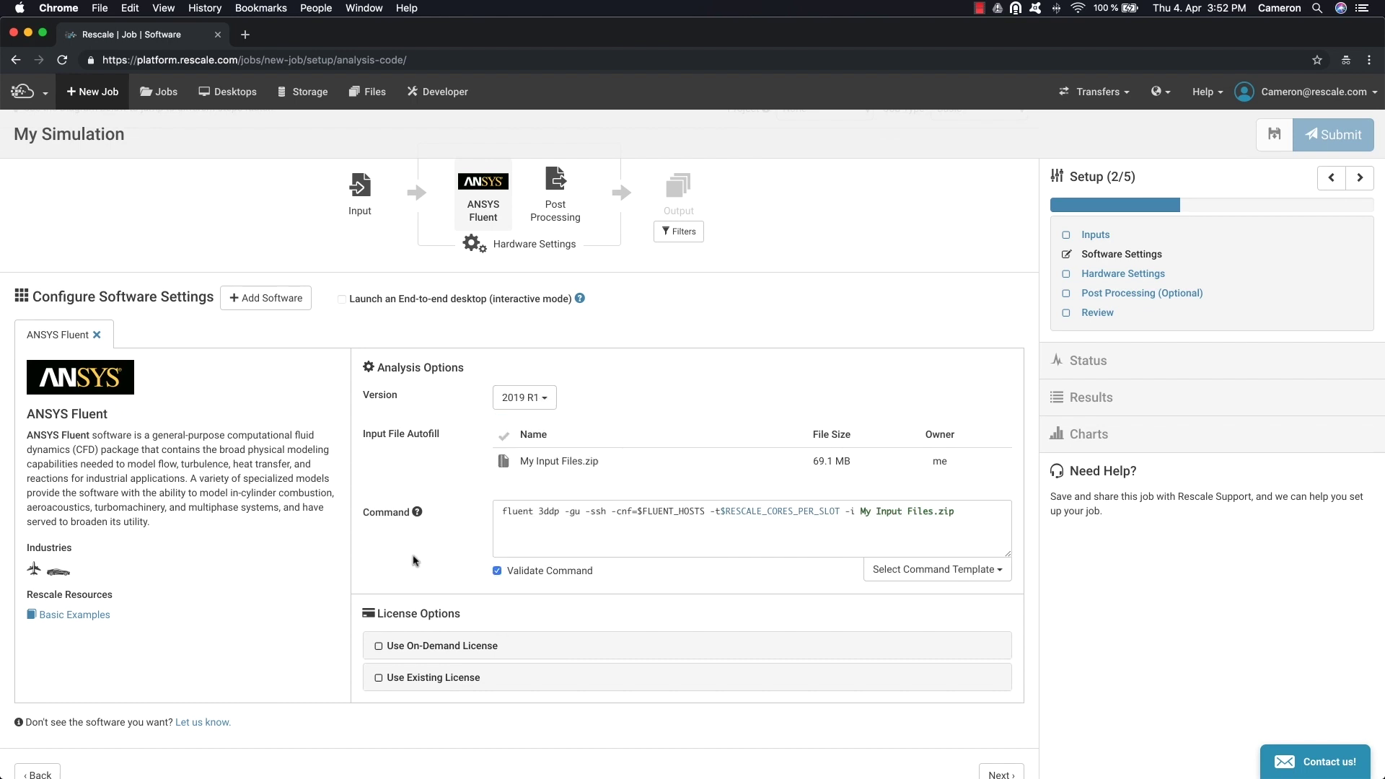
# Step: Switch the ANSYS Fluent job to an on-demand Rescale Trial license
pyautogui.click(438, 645)
pyautogui.scroll(-2, 458, 589)
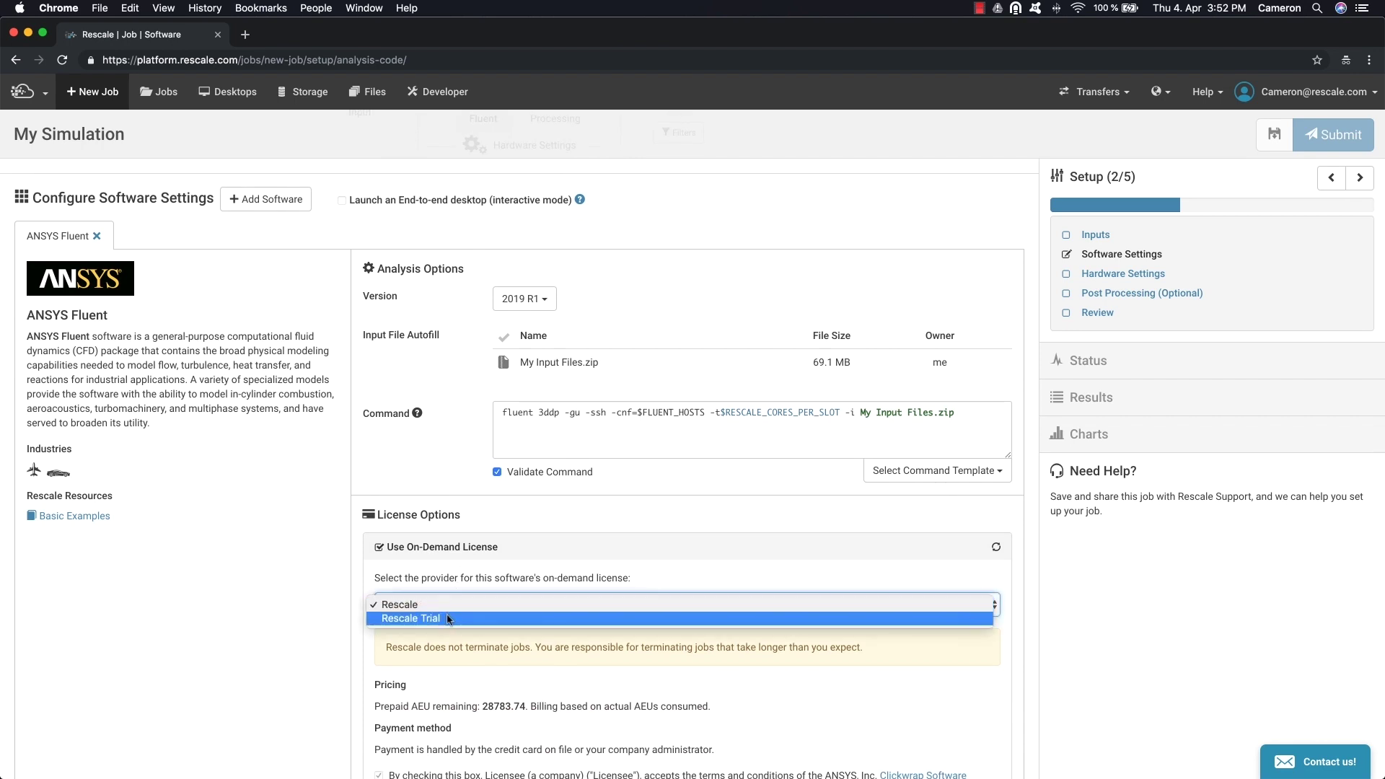
pyautogui.scroll(-3, 447, 620)
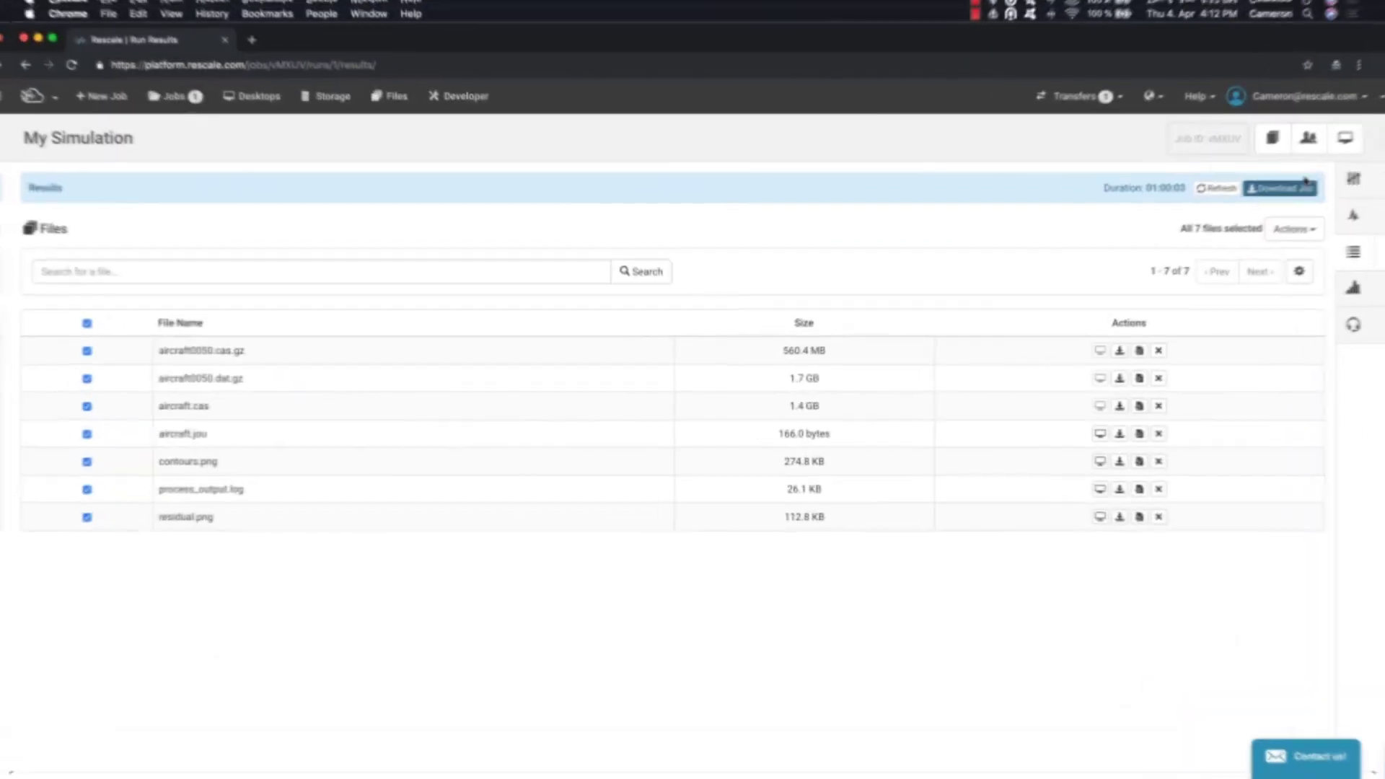
# Step: Launch a 4-core Windows Onyx desktop with ANSYS Fluids Desktop for My Simulation
pyautogui.click(1350, 145)
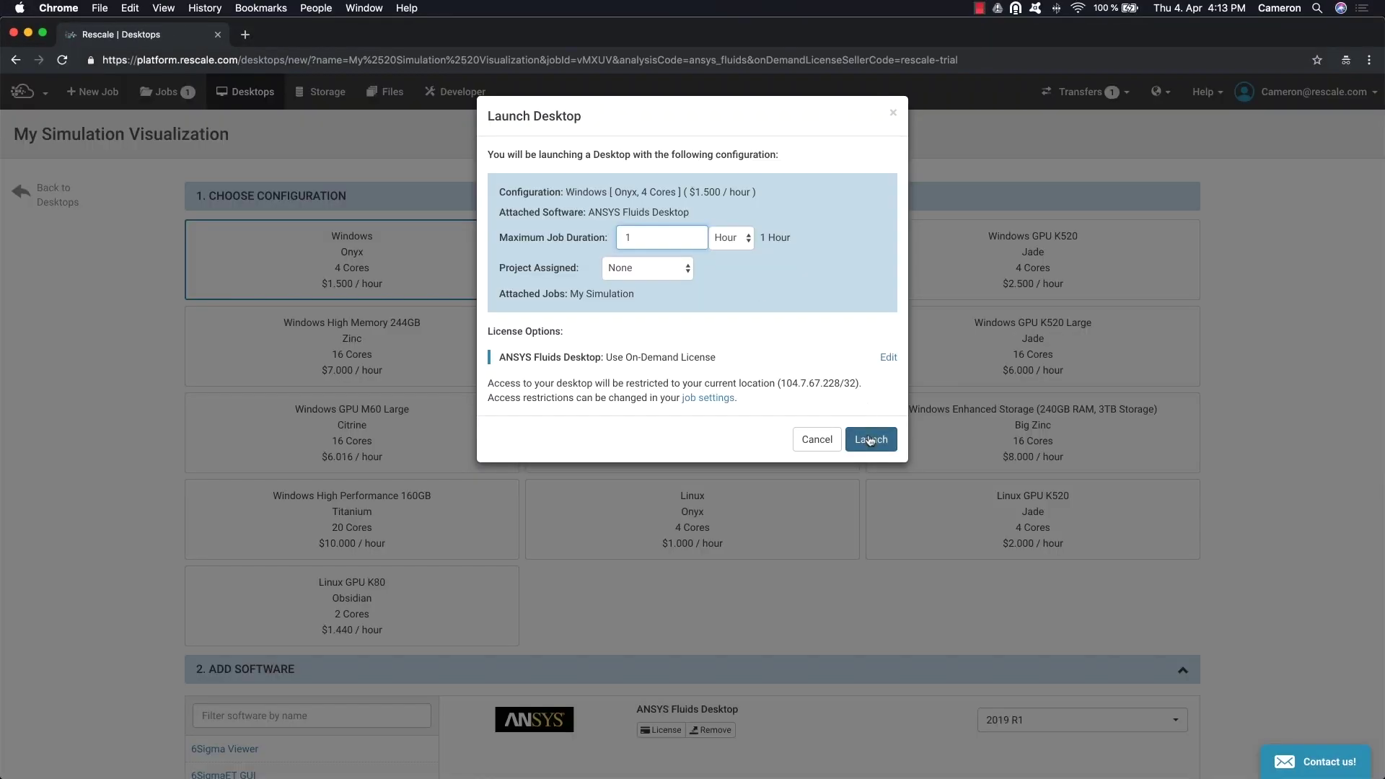
pyautogui.click(872, 440)
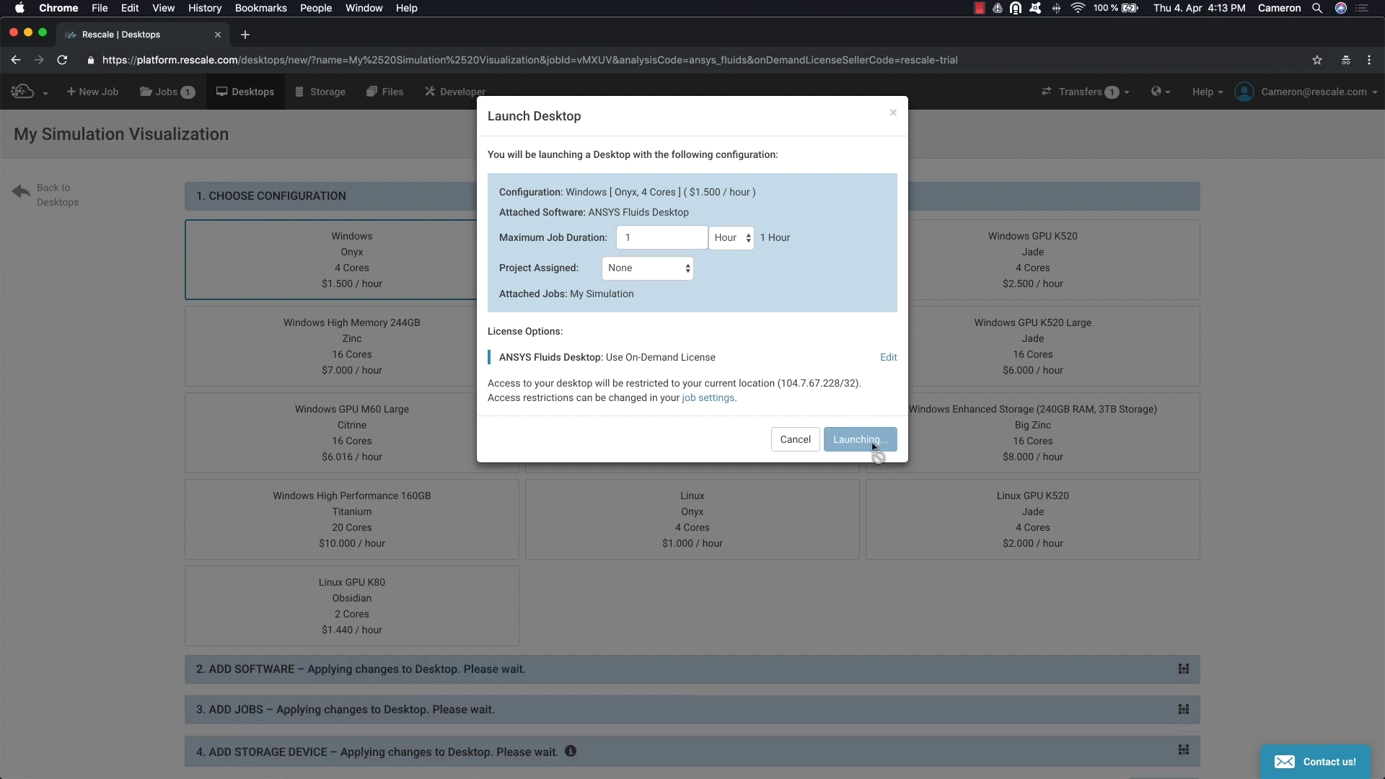